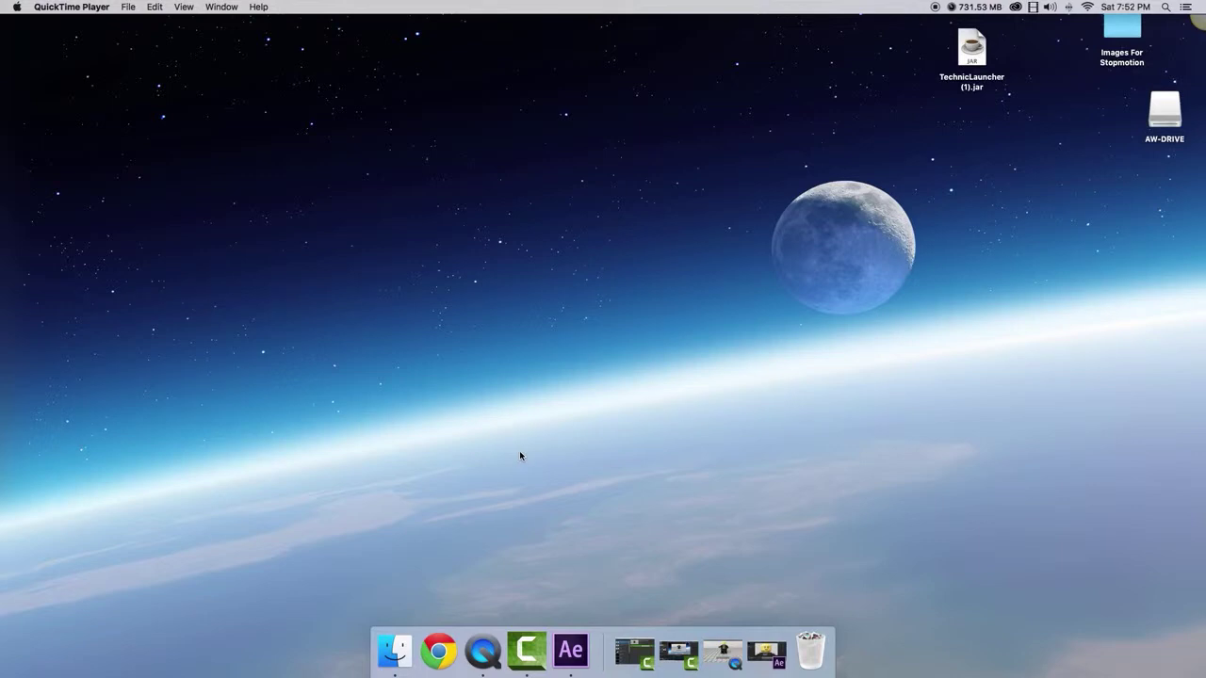
- Play the minifigure clip in QuickTime, rewind to its start, and scrub forward to 00:03
{"action": "left_click", "coordinate": [721, 652]}
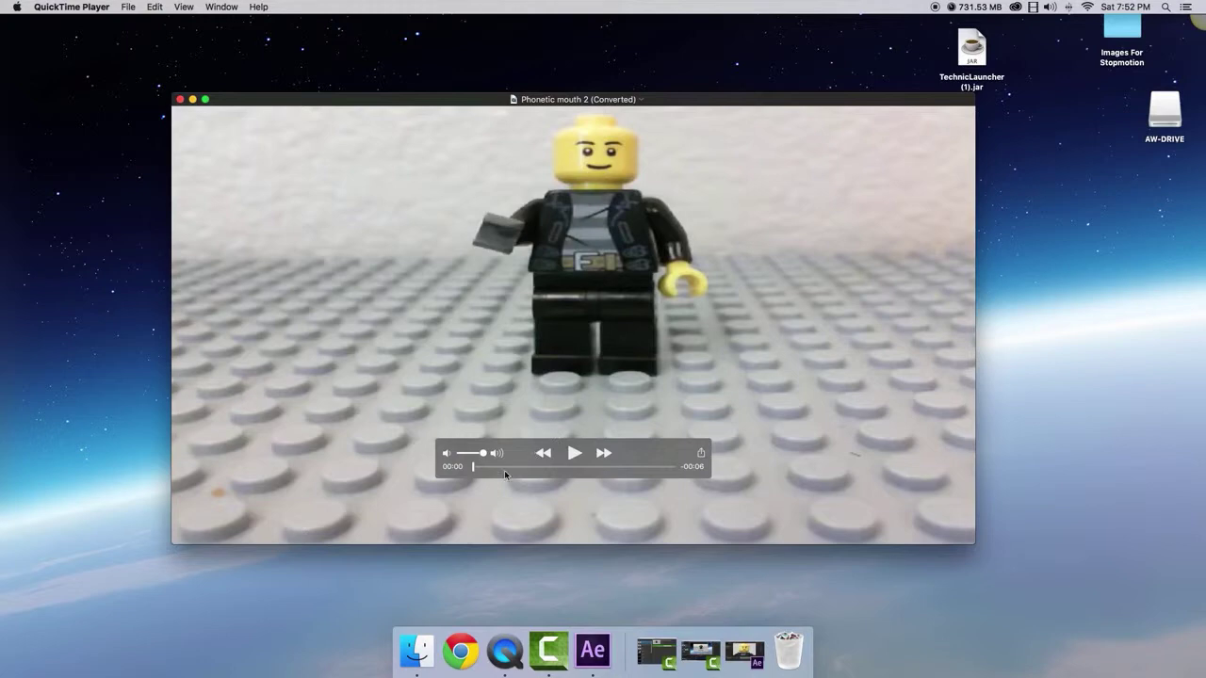
{"action": "key", "text": "space"}
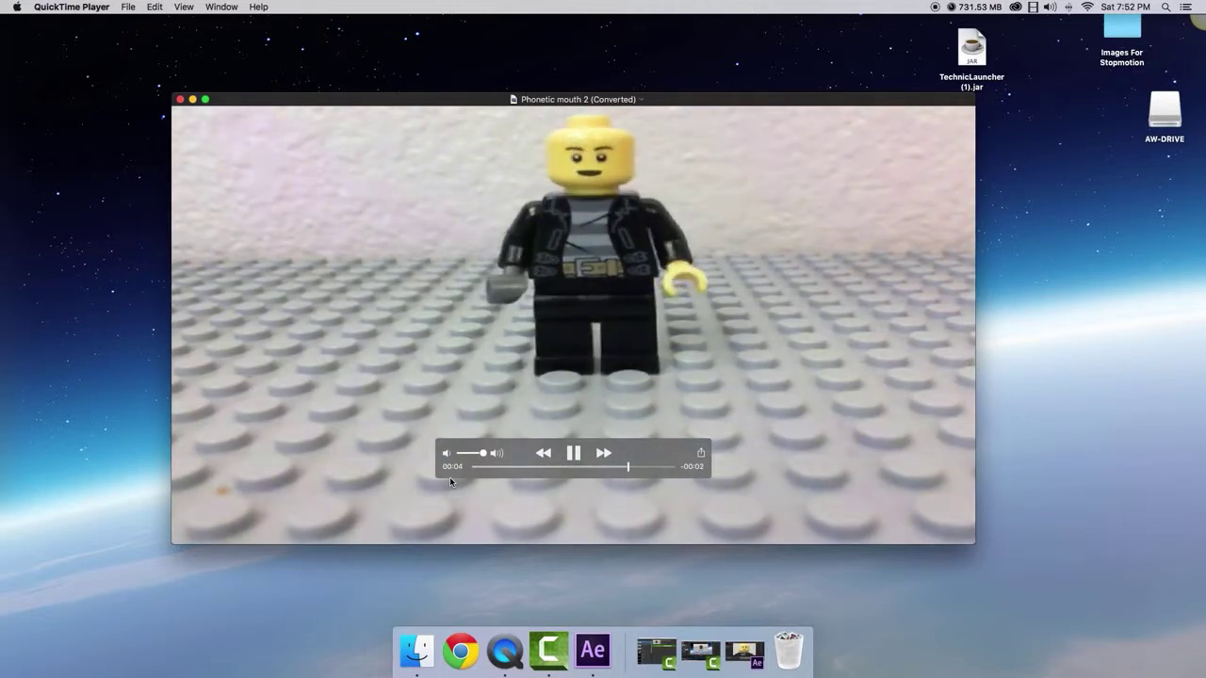
{"action": "key", "text": "space"}
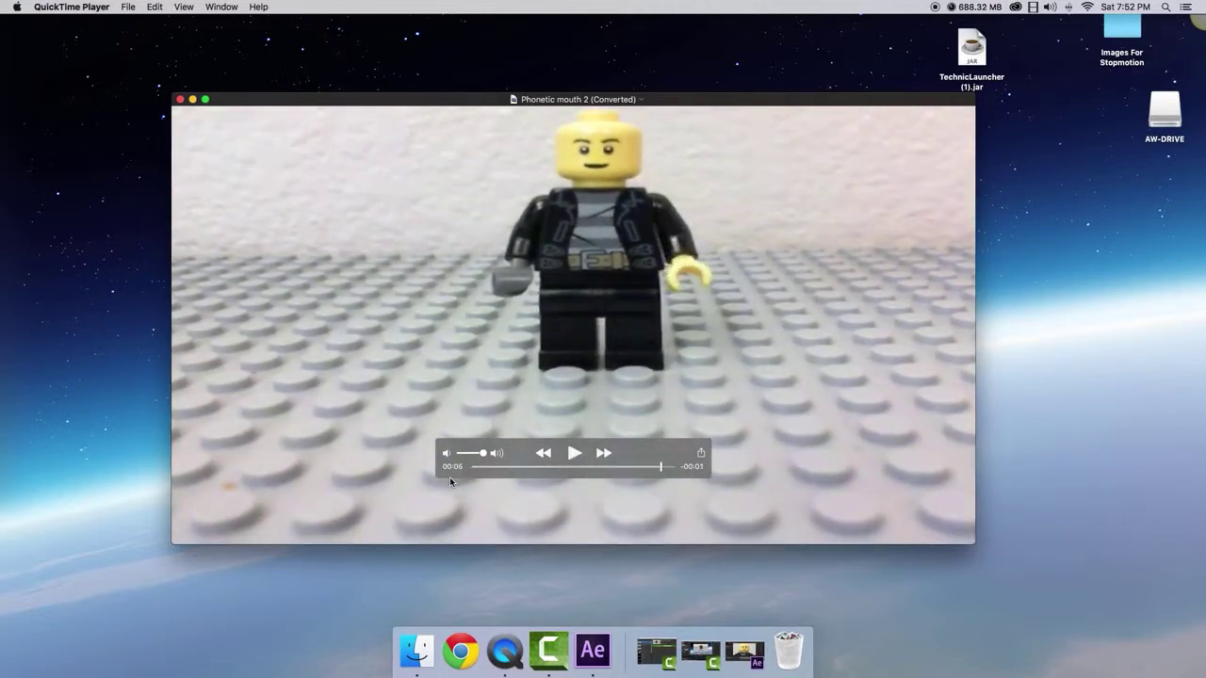
{"action": "mouse_move", "coordinate": [469, 466]}
{"action": "left_mouse_down"}
{"action": "mouse_move", "coordinate": [676, 471]}
{"action": "mouse_move", "coordinate": [533, 469]}
{"action": "mouse_move", "coordinate": [462, 486]}
{"action": "mouse_move", "coordinate": [477, 484]}
{"action": "left_mouse_up"}
{"action": "left_click", "coordinate": [497, 468]}
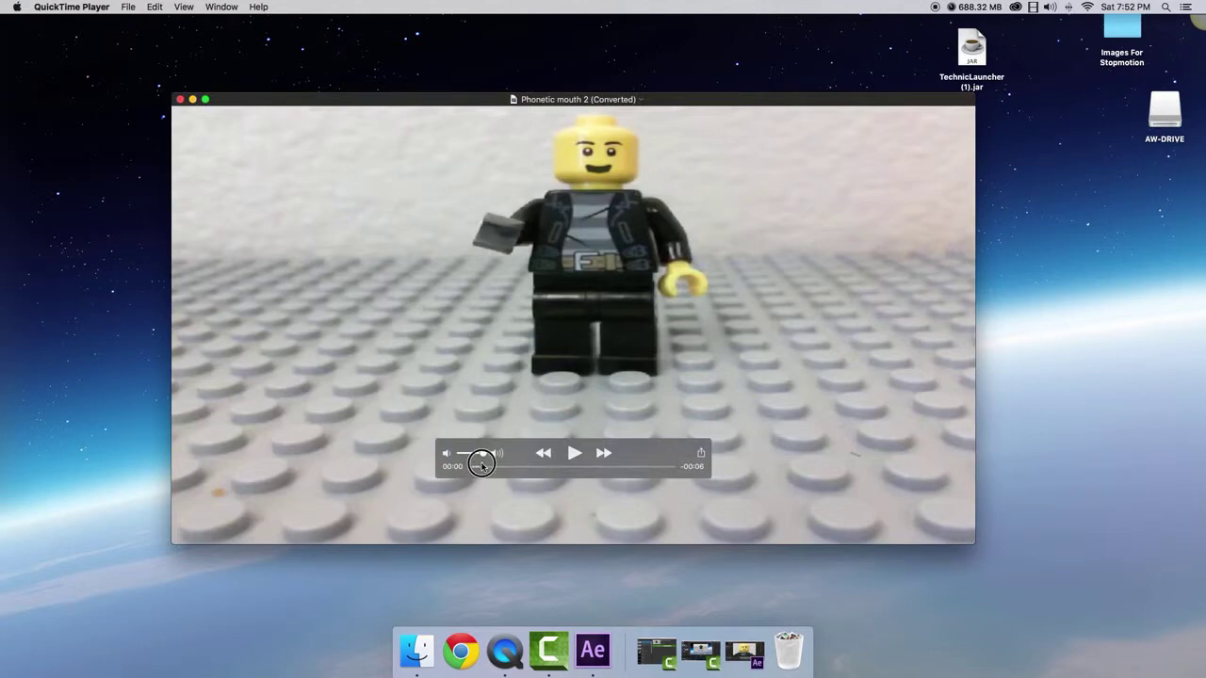
{"action": "left_click_drag", "start_coordinate": [482, 463], "coordinate": [519, 441]}
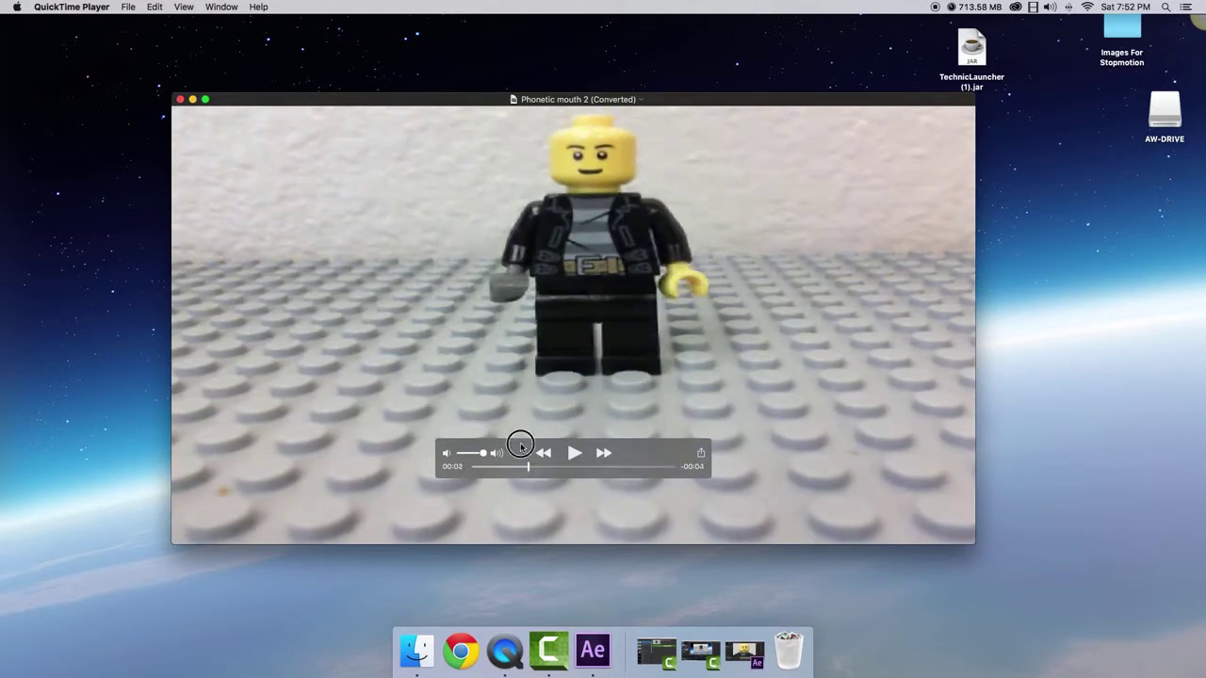
- Minimize the QuickTime video window and bring After Effects back to the front
{"action": "mouse_move", "coordinate": [180, 97]}
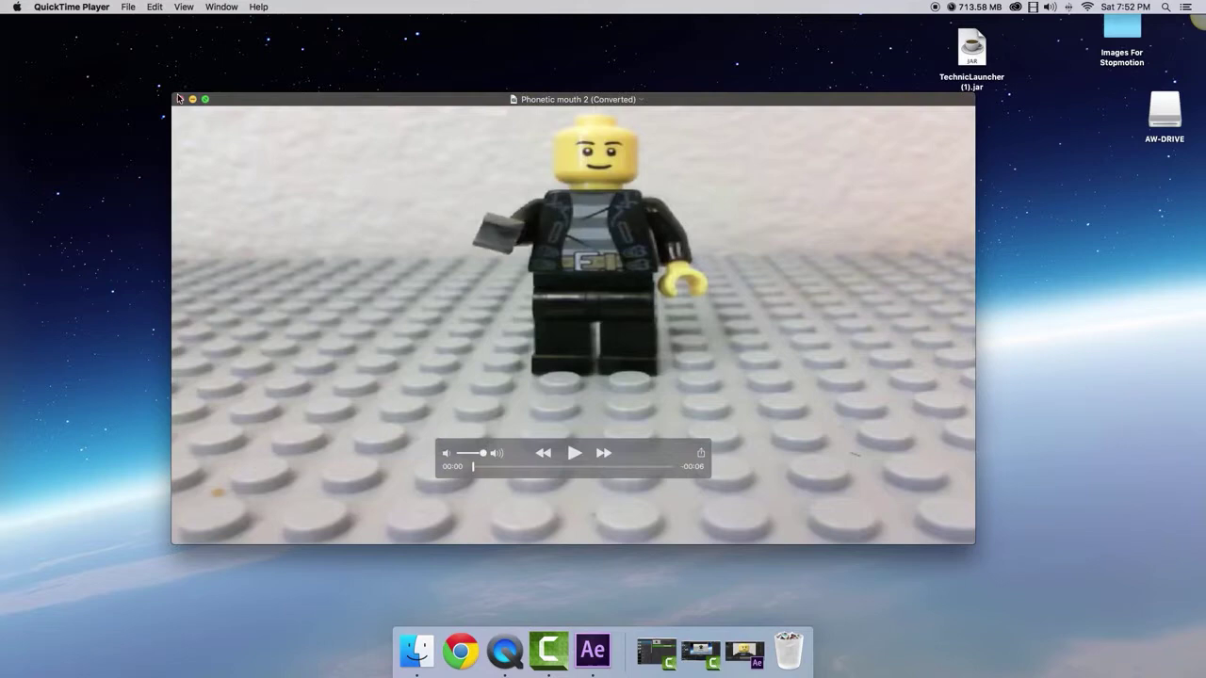
{"action": "left_click", "coordinate": [194, 100]}
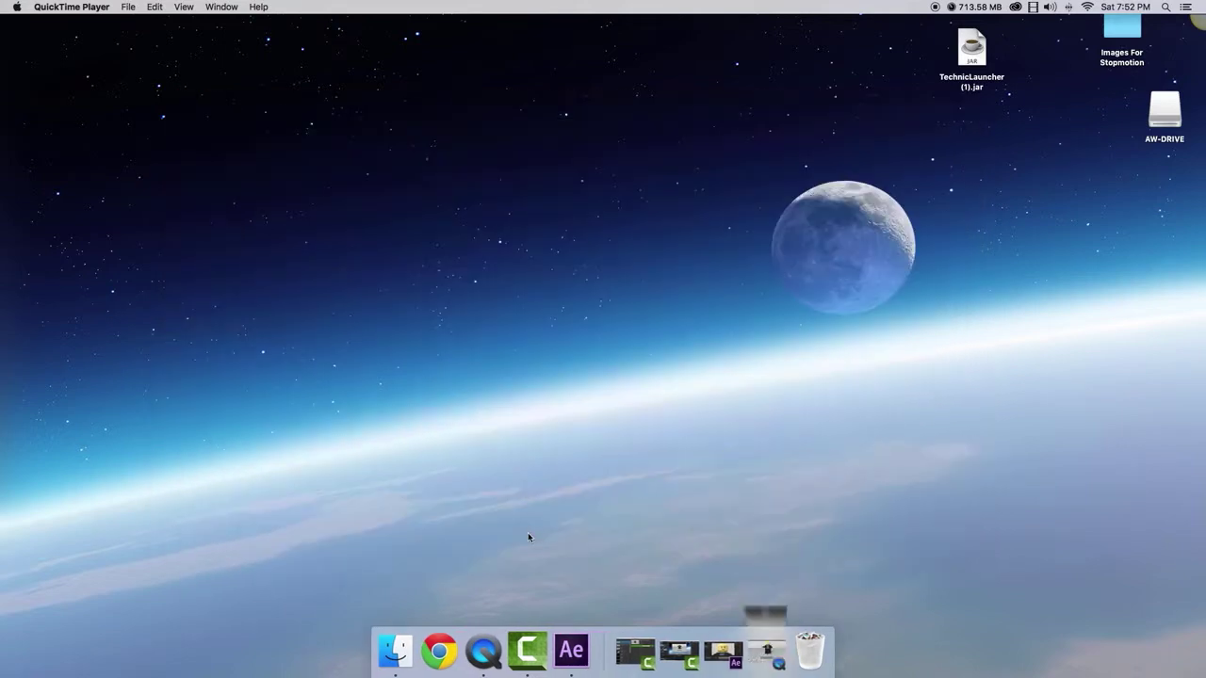
{"action": "left_click", "coordinate": [744, 650]}
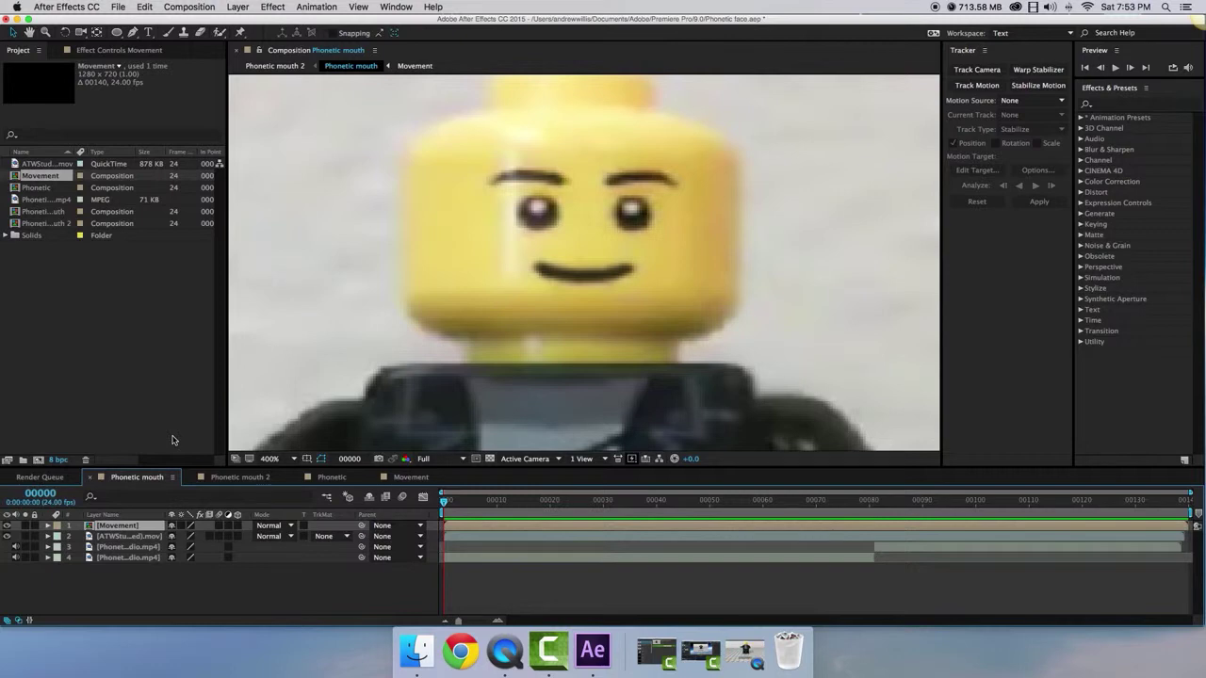
- Inspect the Movement precomp's six solids up to frame 71, then return to Phonetic mouth
{"action": "double_click", "coordinate": [114, 531]}
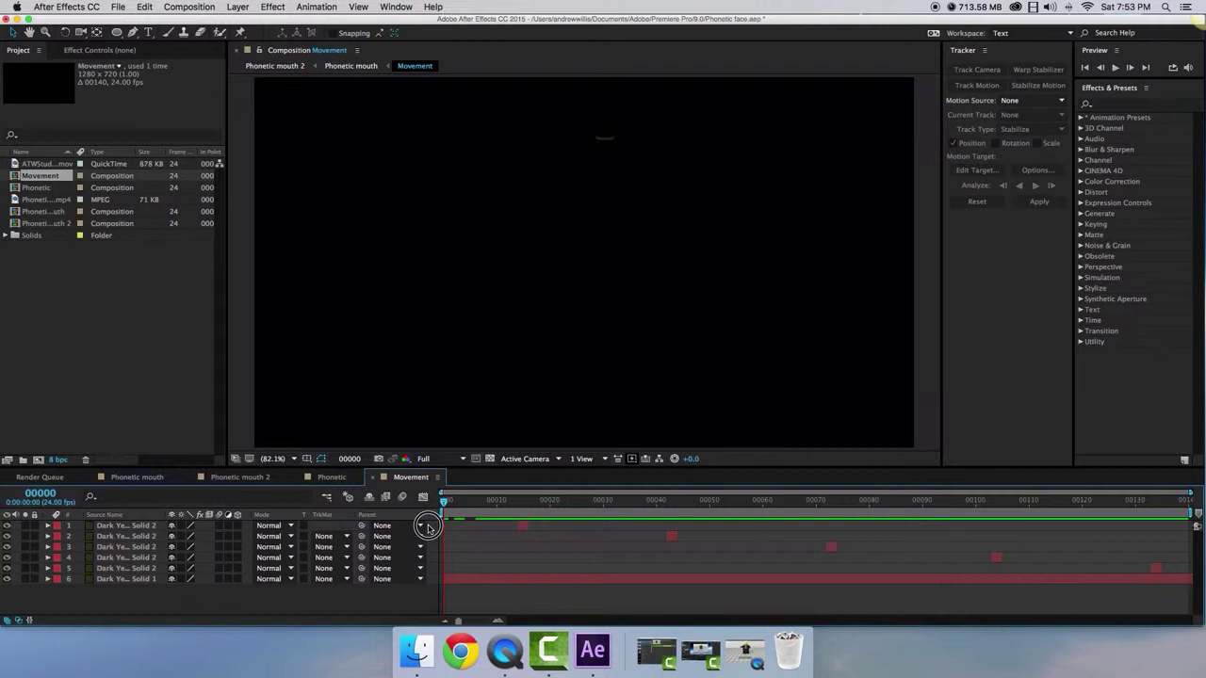
{"action": "left_click", "coordinate": [403, 577]}
{"action": "left_click", "coordinate": [403, 578]}
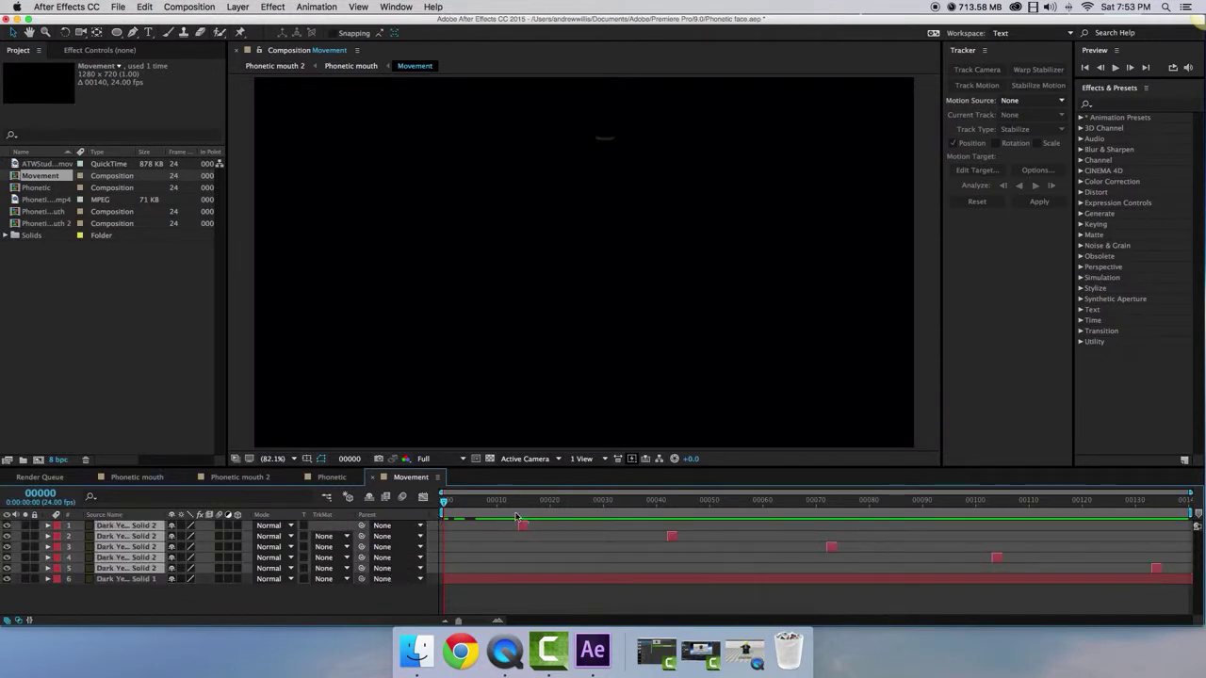
{"action": "left_click_drag", "start_coordinate": [502, 501], "coordinate": [429, 513]}
{"action": "left_click", "coordinate": [344, 615]}
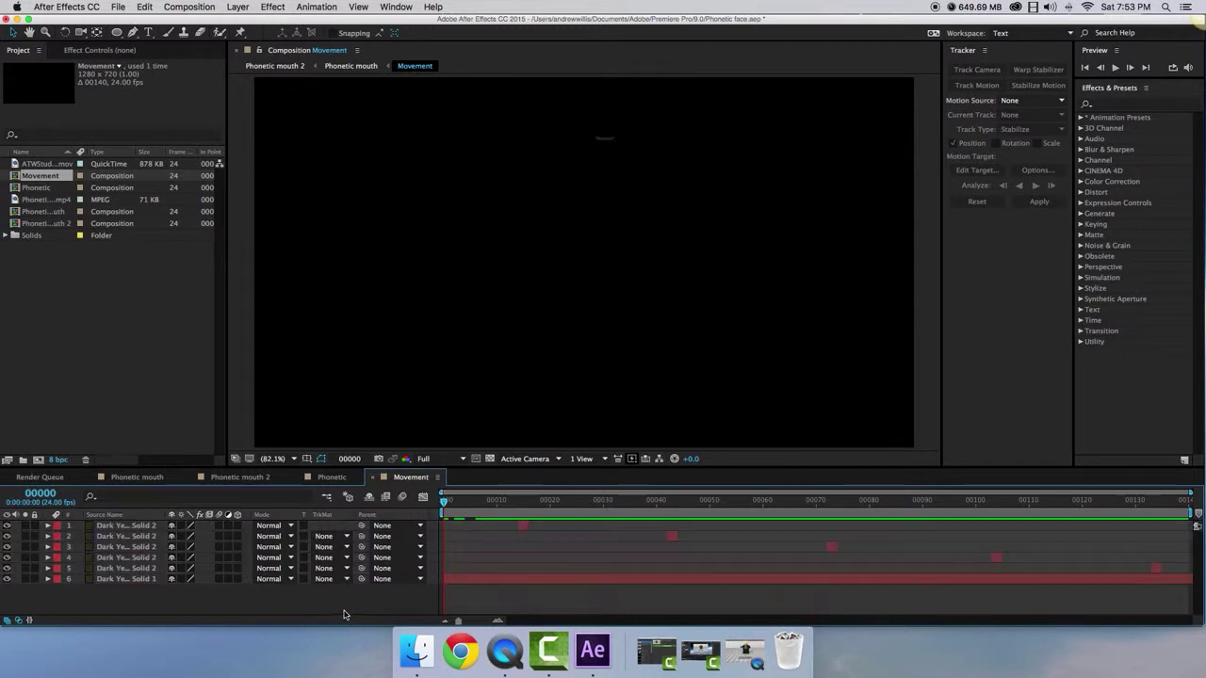
{"action": "left_click", "coordinate": [125, 581]}
{"action": "left_click", "coordinate": [140, 478]}
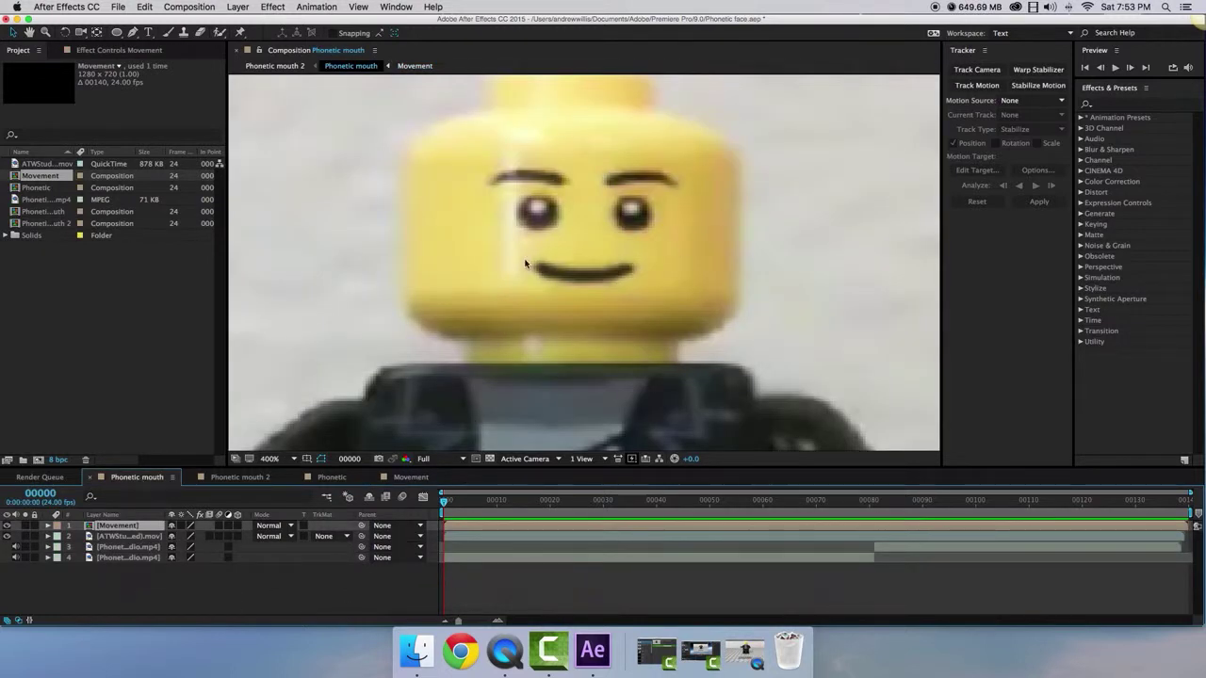
- Draw Pen-tool mask points along the upper edge of the minifigure's smile
{"action": "key", "text": "g"}
{"action": "left_click", "coordinate": [540, 262]}
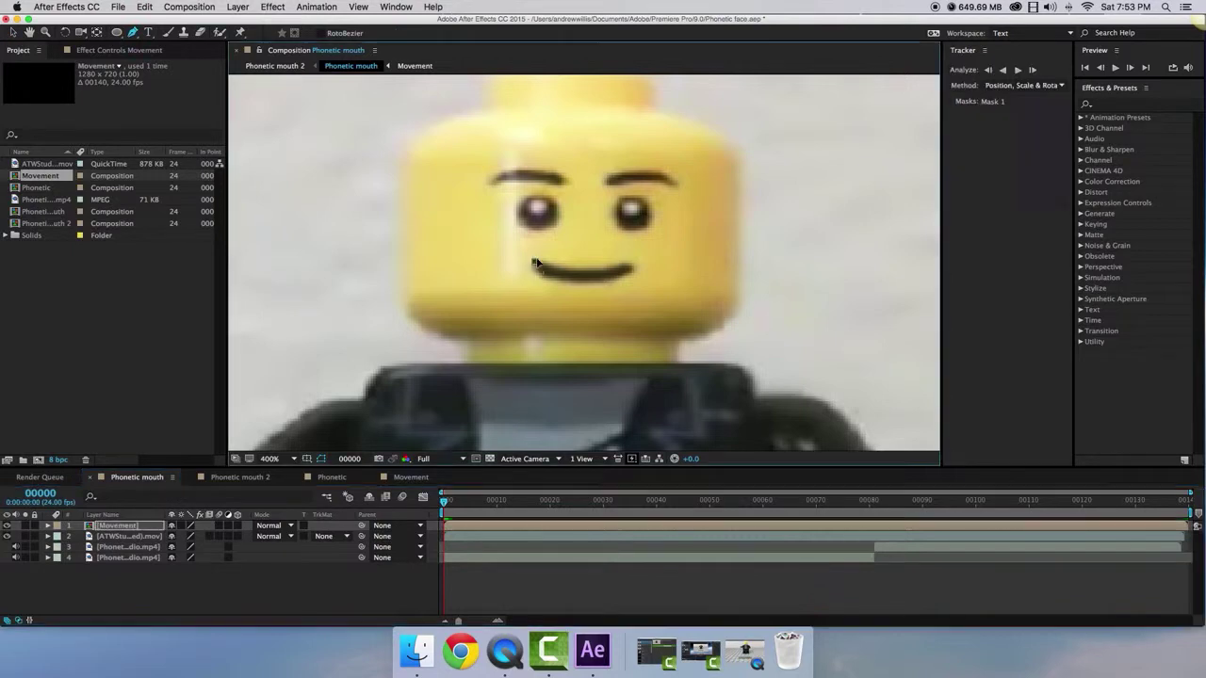
{"action": "left_click", "coordinate": [556, 266]}
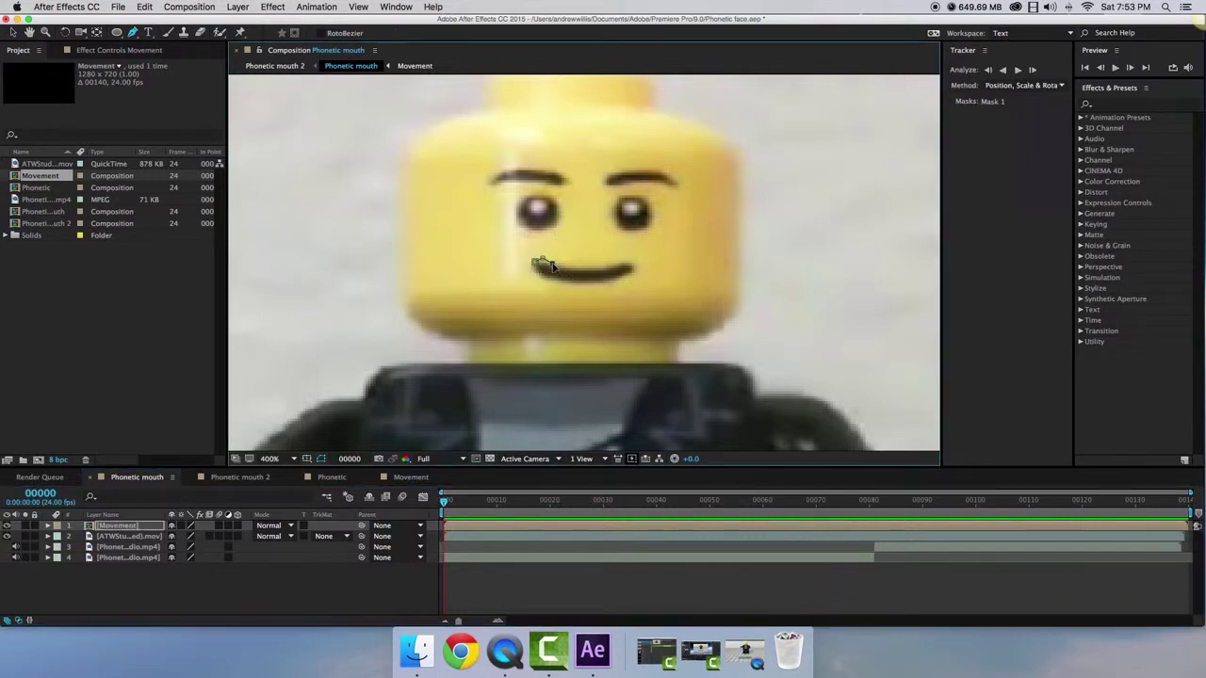
{"action": "left_click", "coordinate": [579, 269]}
{"action": "left_click", "coordinate": [604, 268]}
{"action": "left_click", "coordinate": [617, 259]}
{"action": "key", "text": "v"}
{"action": "double_click", "coordinate": [634, 266]}
{"action": "key", "text": "Return"}
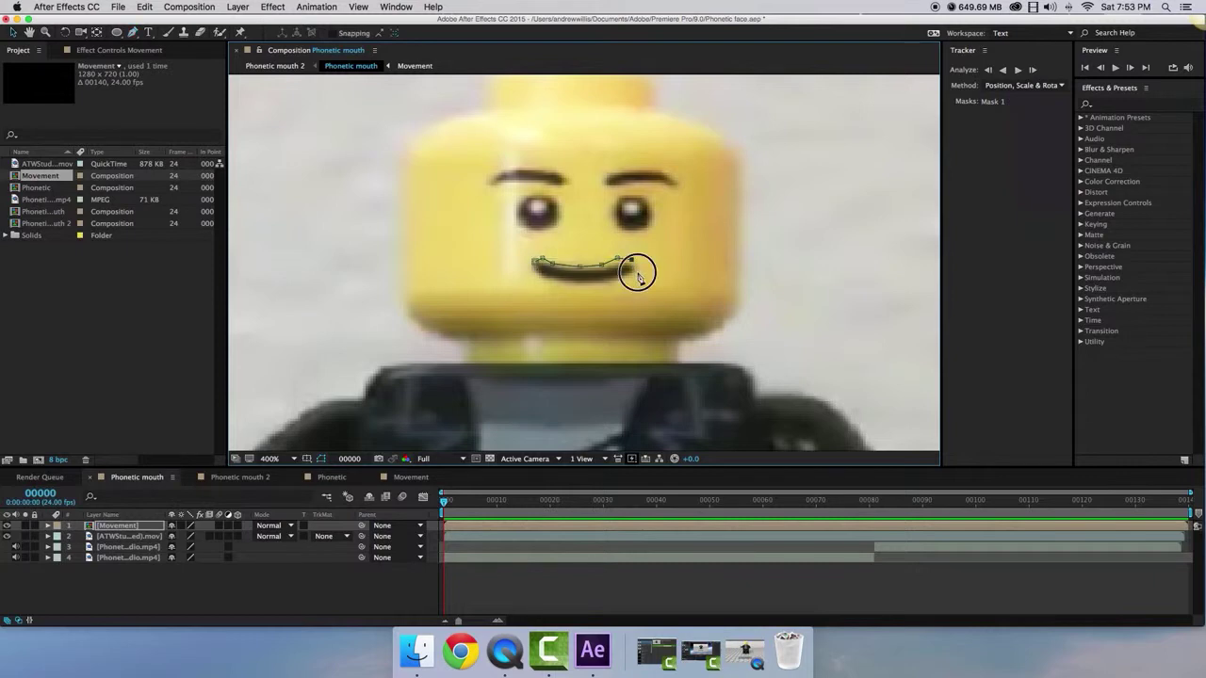
- Continue the mask along the lower lip and close it at the first point
{"action": "key", "text": "g"}
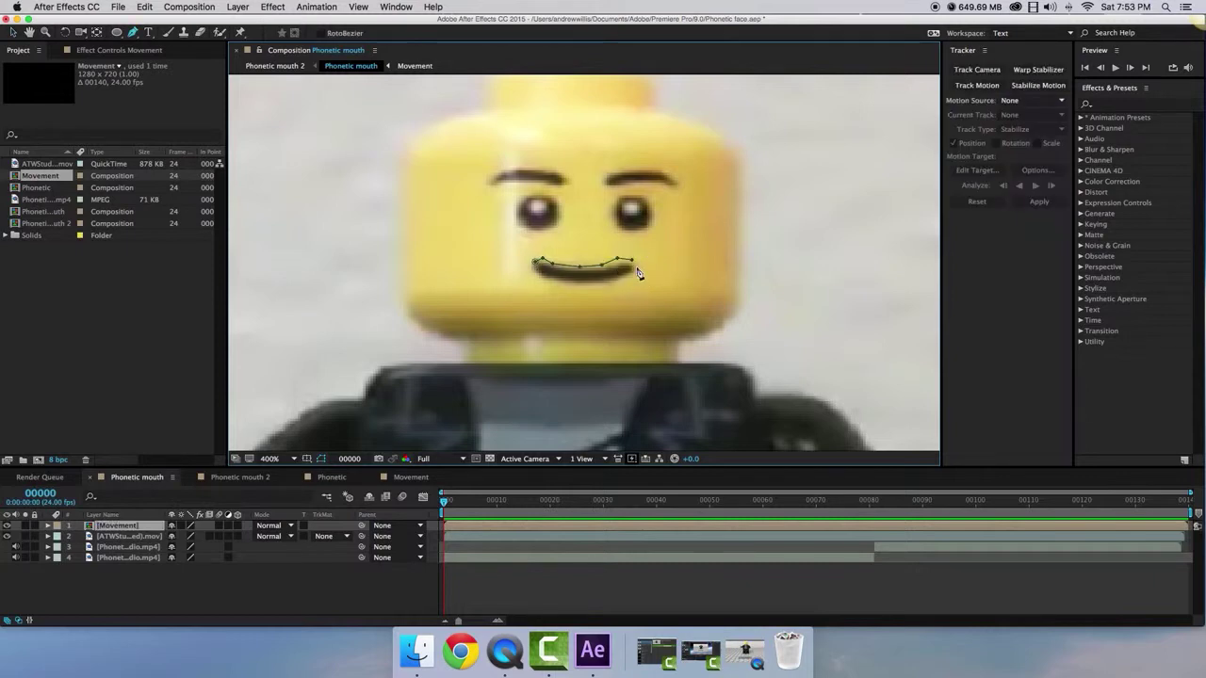
{"action": "left_click", "coordinate": [635, 275]}
{"action": "left_click", "coordinate": [633, 264]}
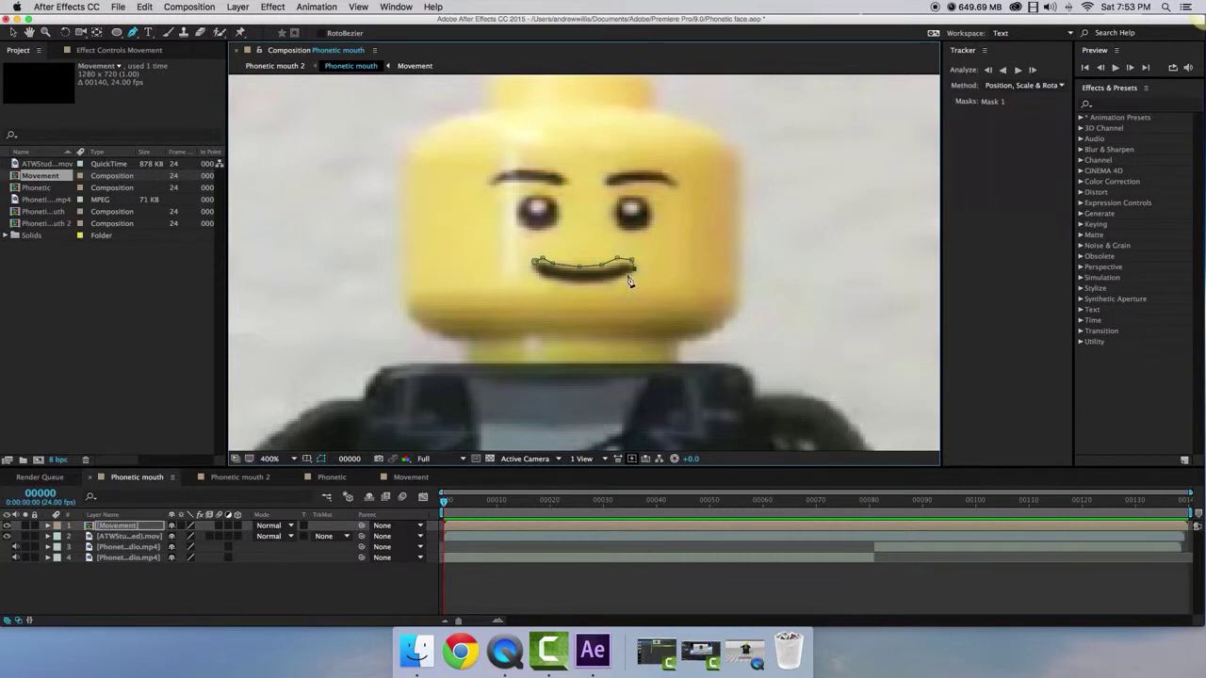
{"action": "left_click", "coordinate": [615, 280]}
{"action": "left_click", "coordinate": [584, 283]}
{"action": "left_click", "coordinate": [557, 284]}
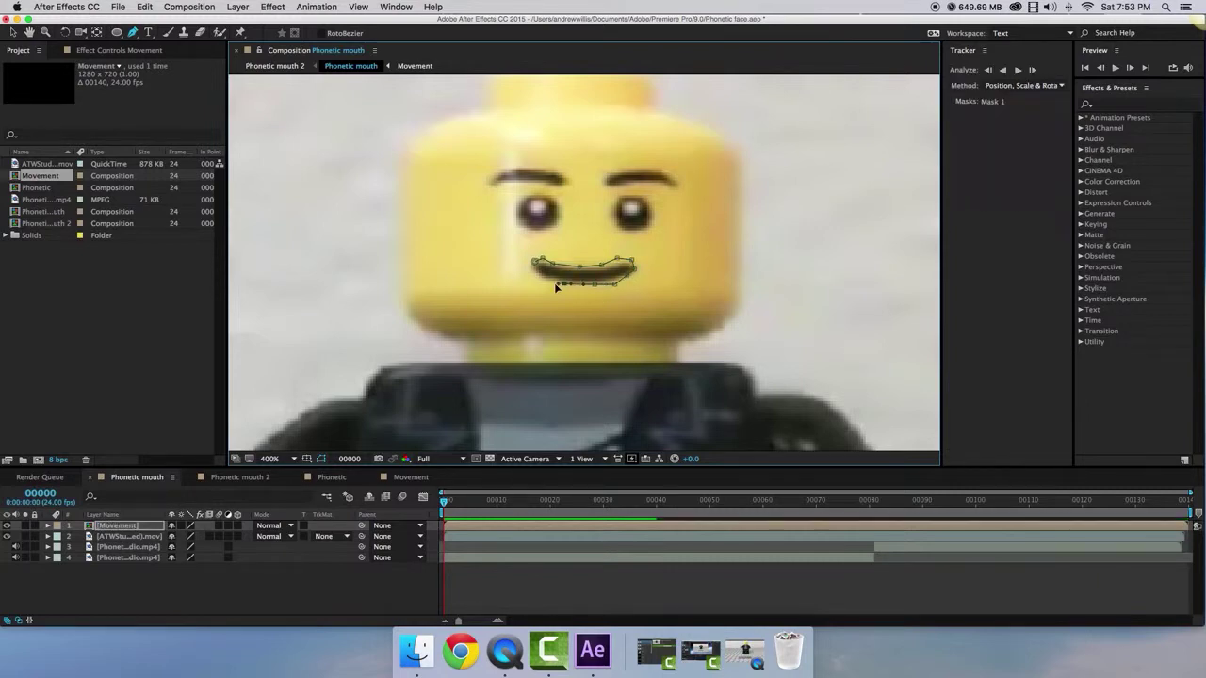
{"action": "left_click", "coordinate": [544, 283]}
{"action": "left_click", "coordinate": [533, 262]}
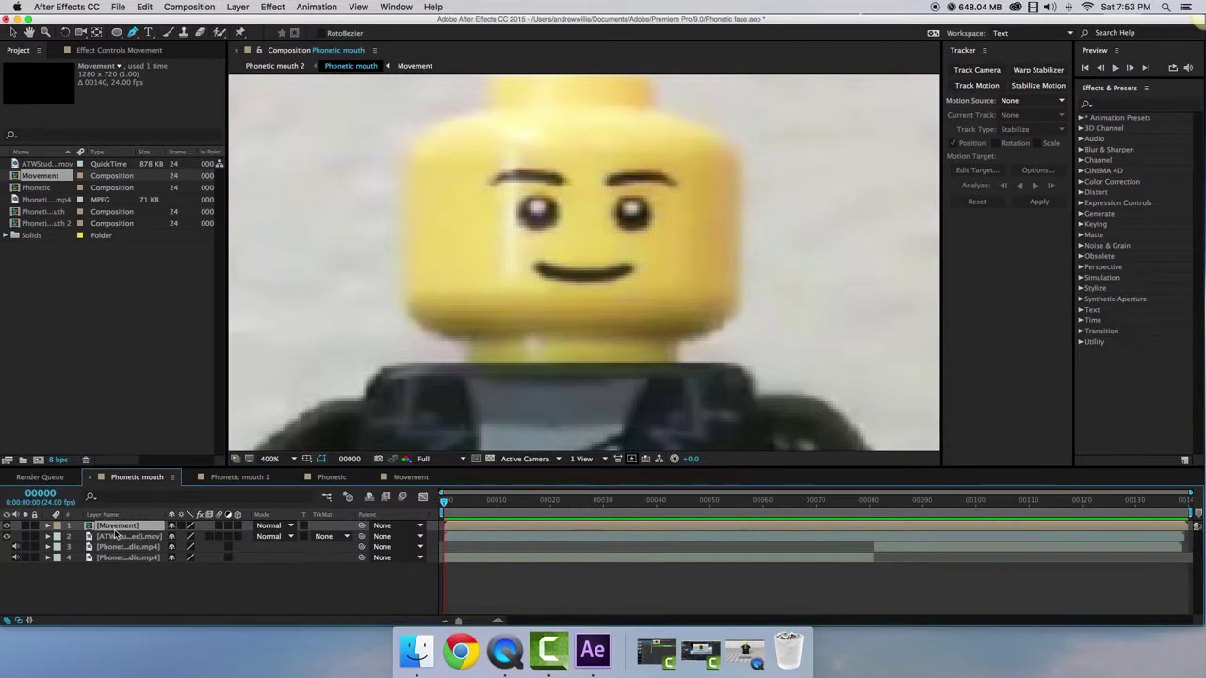
{"action": "key", "text": "super+k"}
{"action": "left_click", "coordinate": [680, 443]}
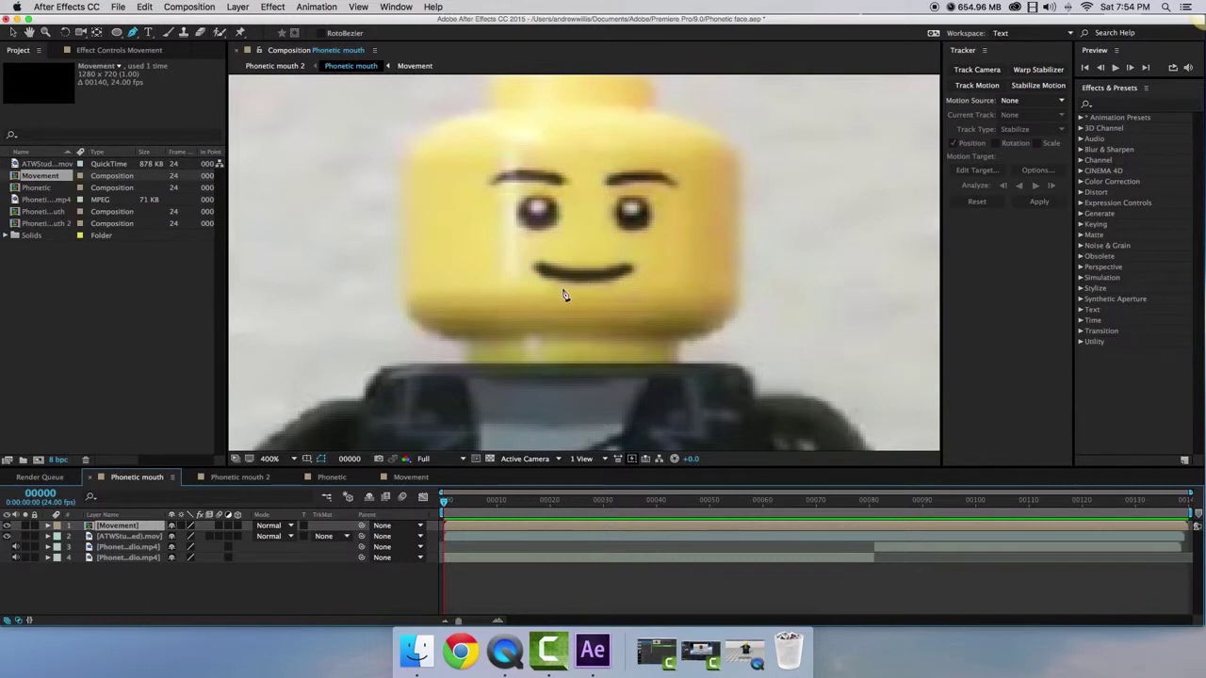
{"action": "key", "text": "v"}
{"action": "right_click", "coordinate": [372, 607]}
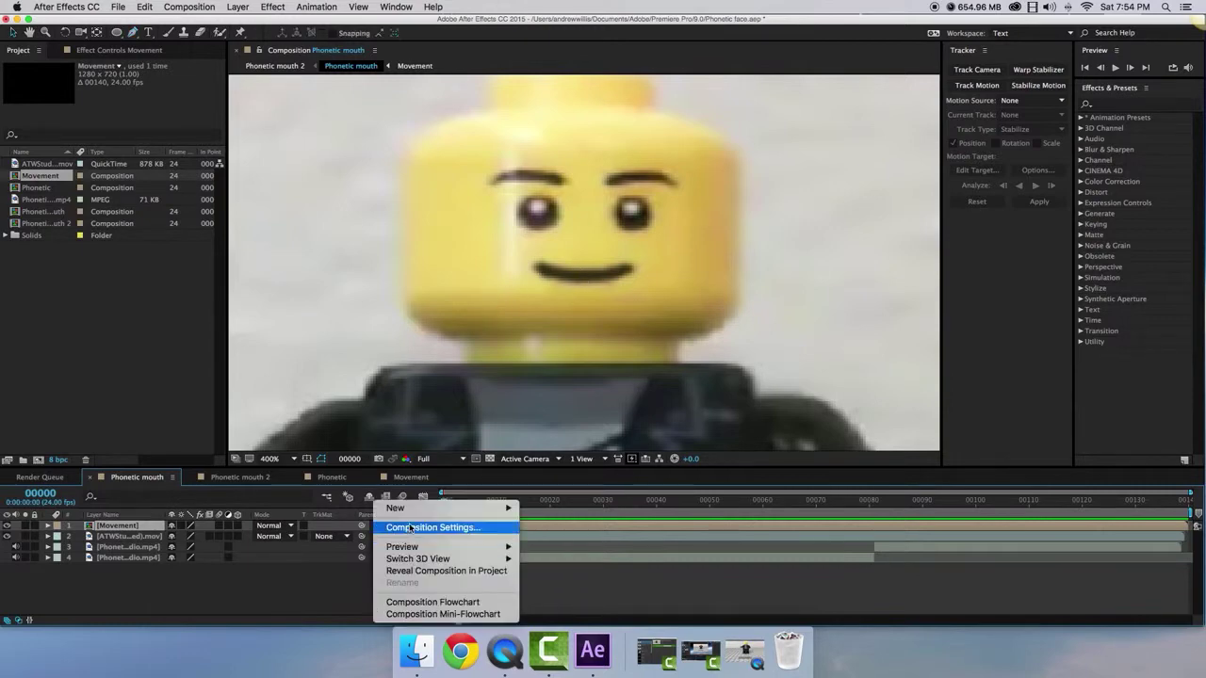
{"action": "mouse_move", "coordinate": [405, 504]}
{"action": "left_click", "coordinate": [565, 531]}
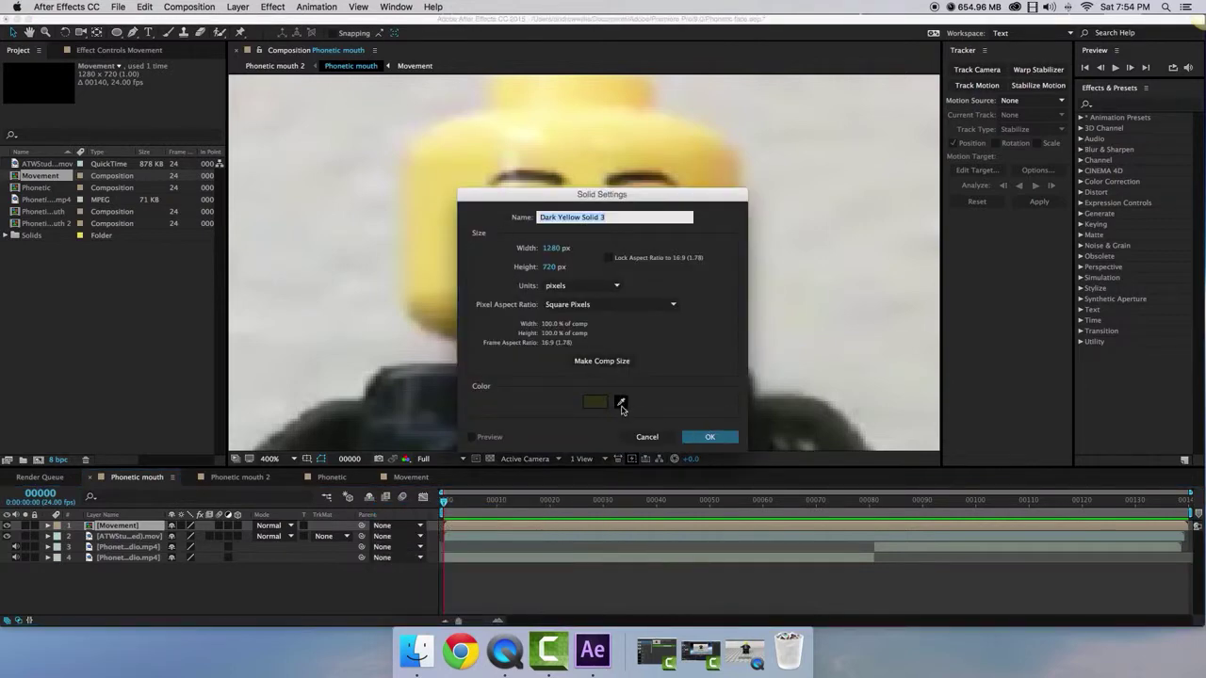
{"action": "left_click", "coordinate": [620, 403]}
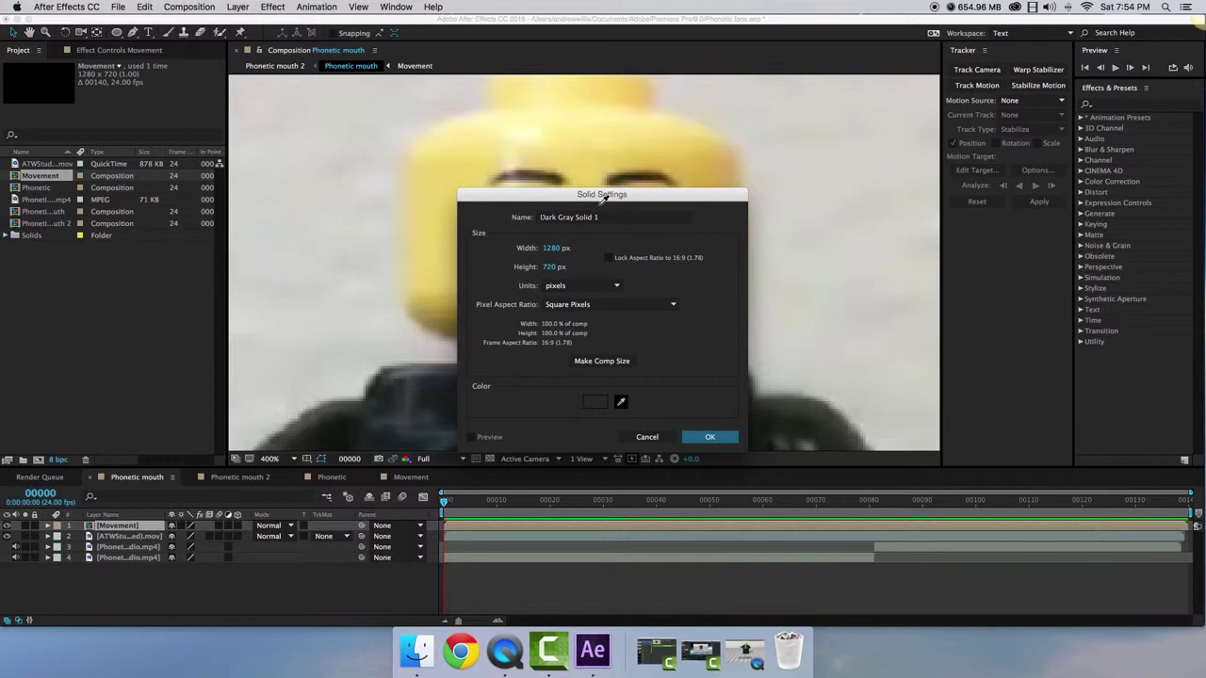
{"action": "left_click", "coordinate": [607, 188]}
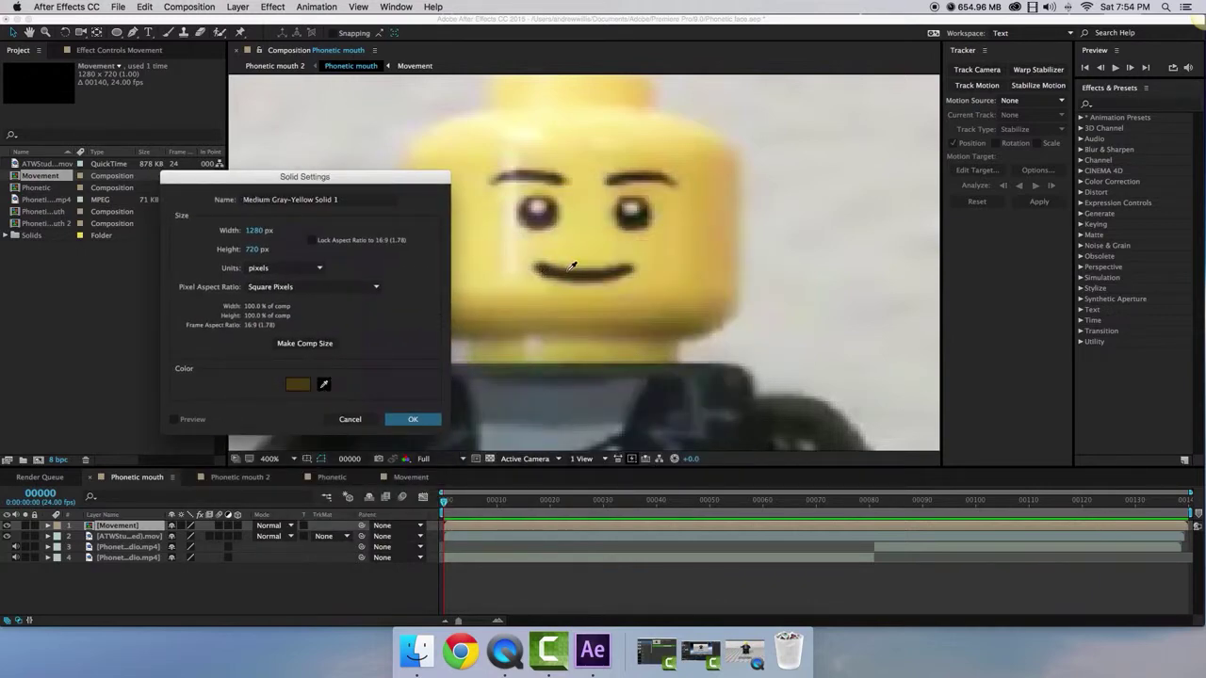
{"action": "left_click", "coordinate": [571, 275]}
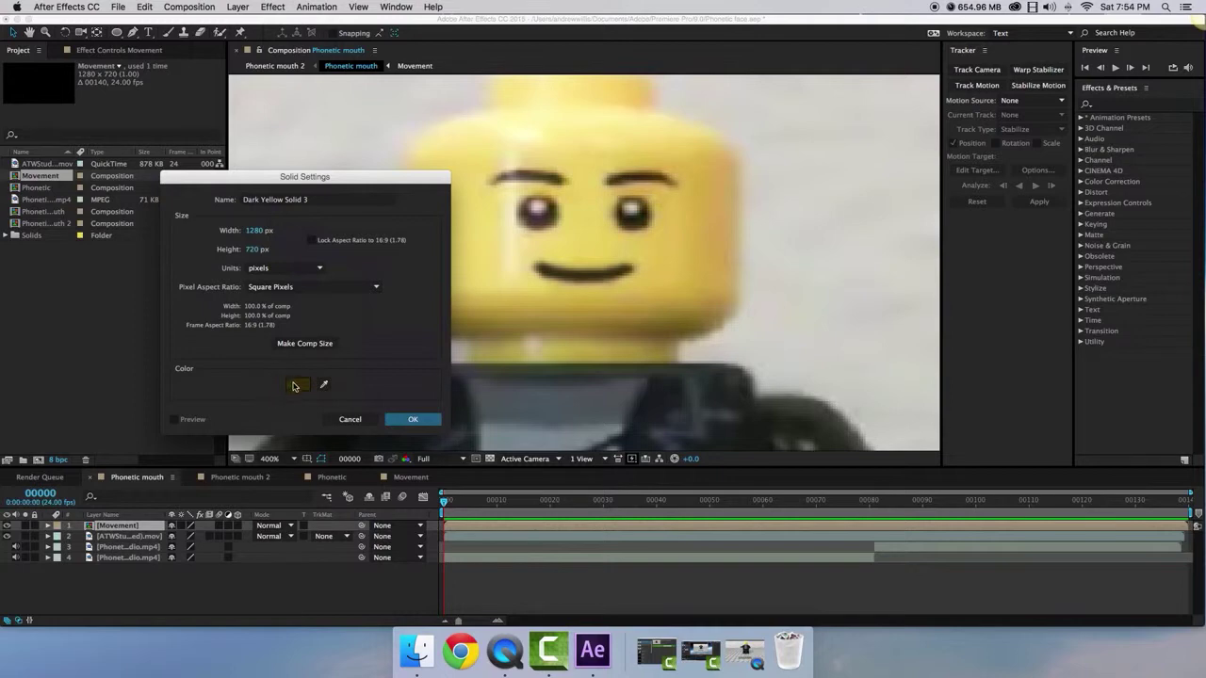
{"action": "left_click", "coordinate": [296, 384]}
{"action": "left_click", "coordinate": [471, 358]}
{"action": "left_click", "coordinate": [408, 426]}
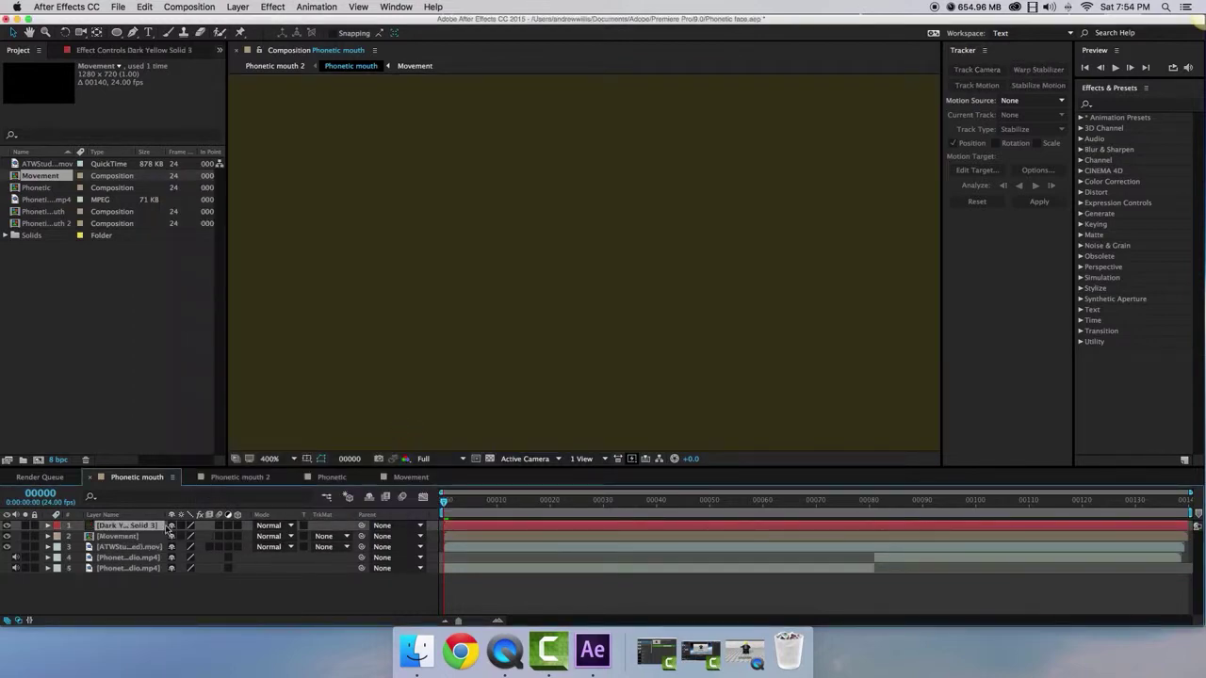
{"action": "key", "text": "Delete"}
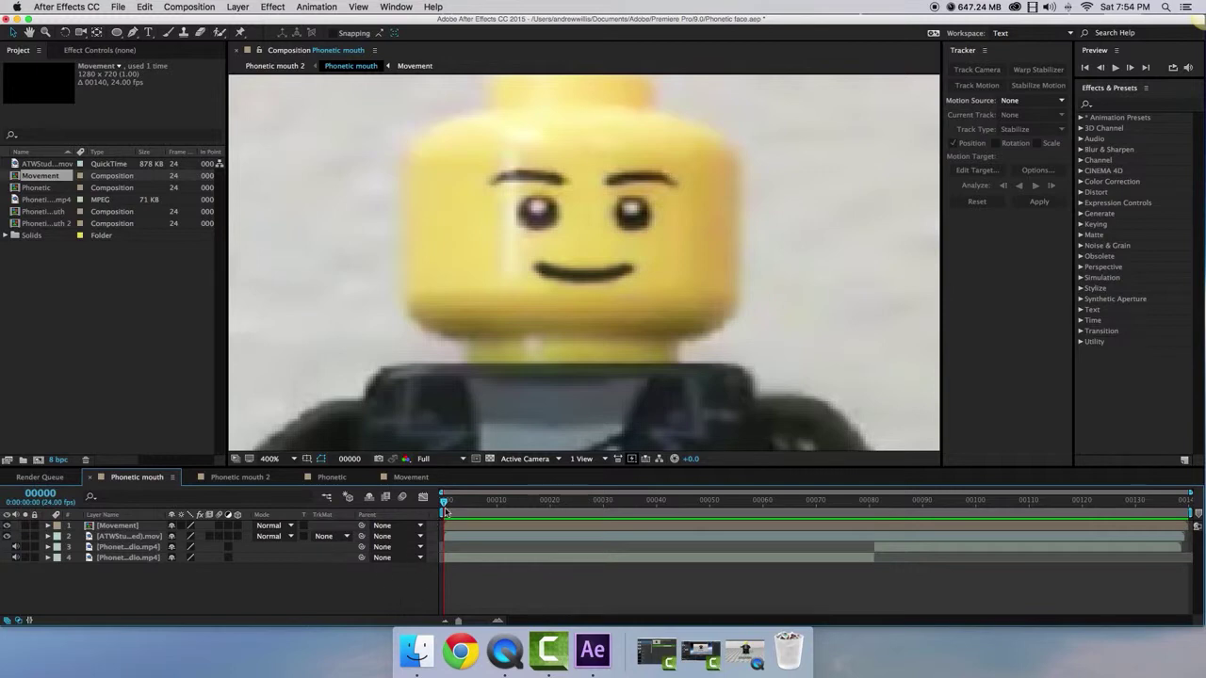
- Expand layer 4 to show its waveform and +0.00dB Audio Levels, then select it
{"action": "left_click", "coordinate": [48, 558]}
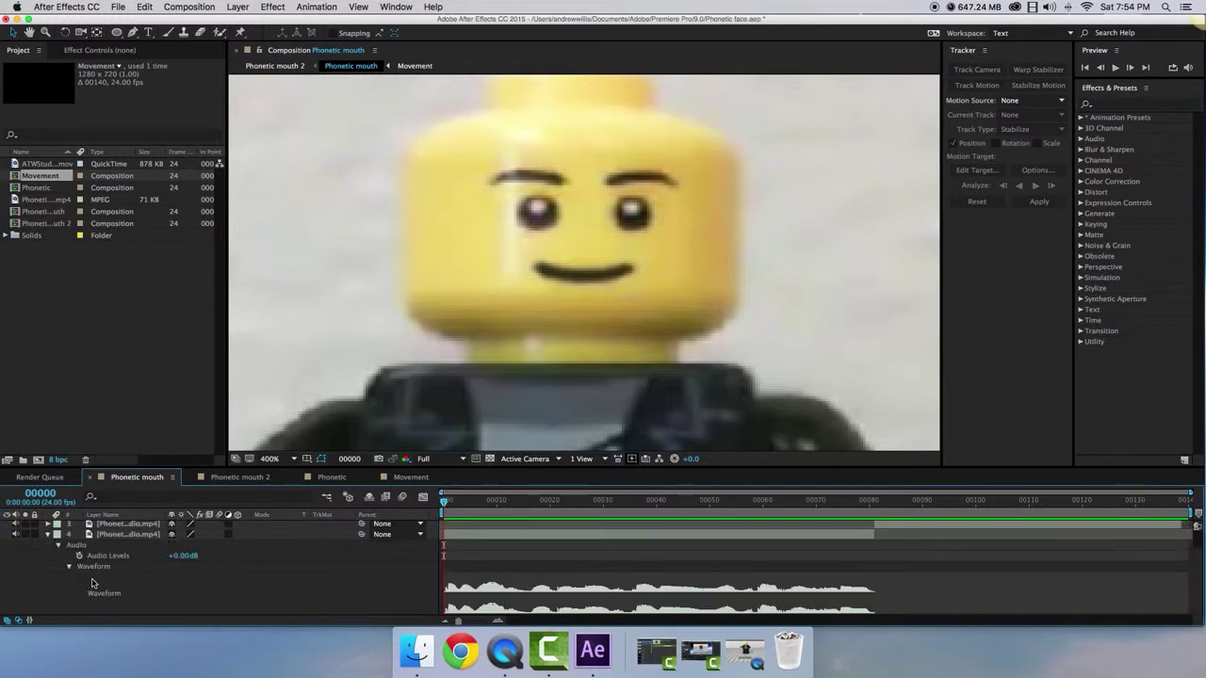
{"action": "left_click", "coordinate": [48, 535]}
{"action": "left_click", "coordinate": [47, 537]}
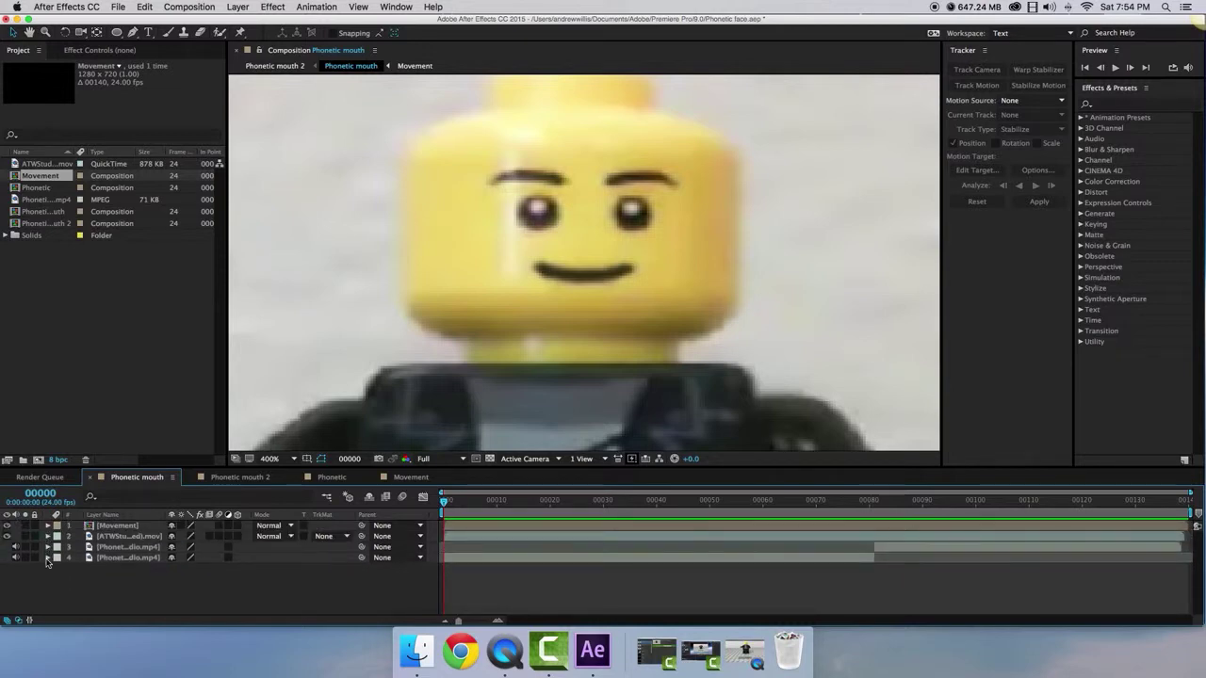
{"action": "left_click", "coordinate": [48, 557]}
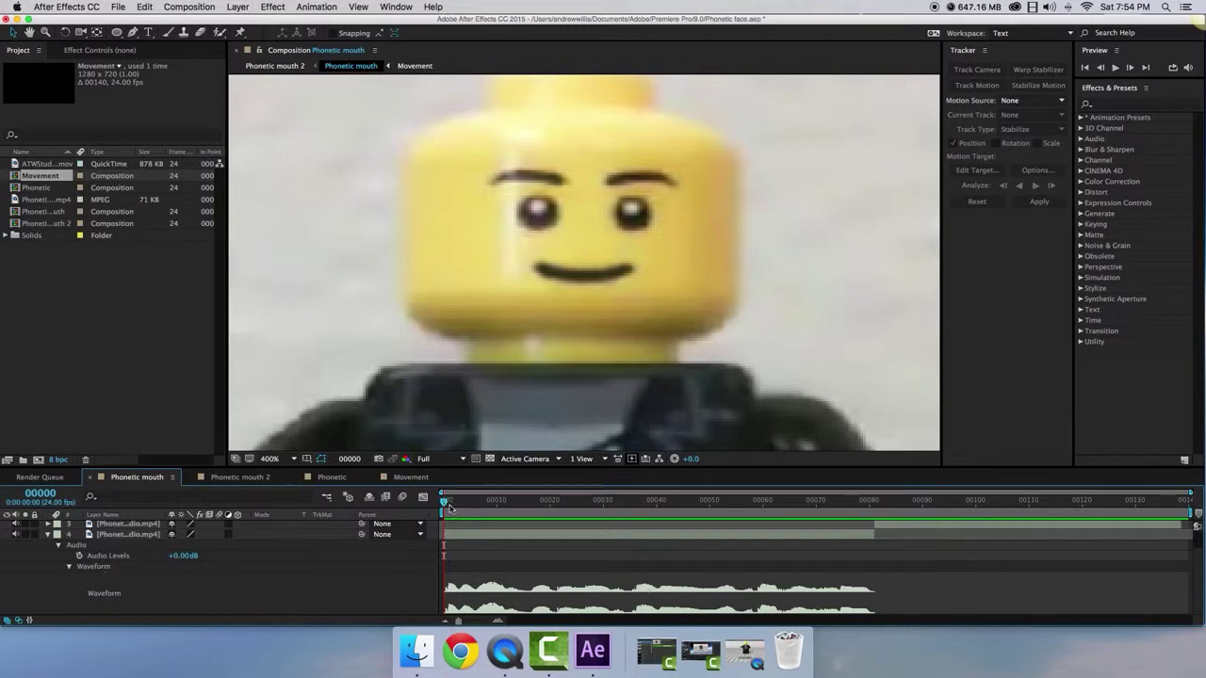
{"action": "left_click_drag", "start_coordinate": [445, 502], "coordinate": [359, 542]}
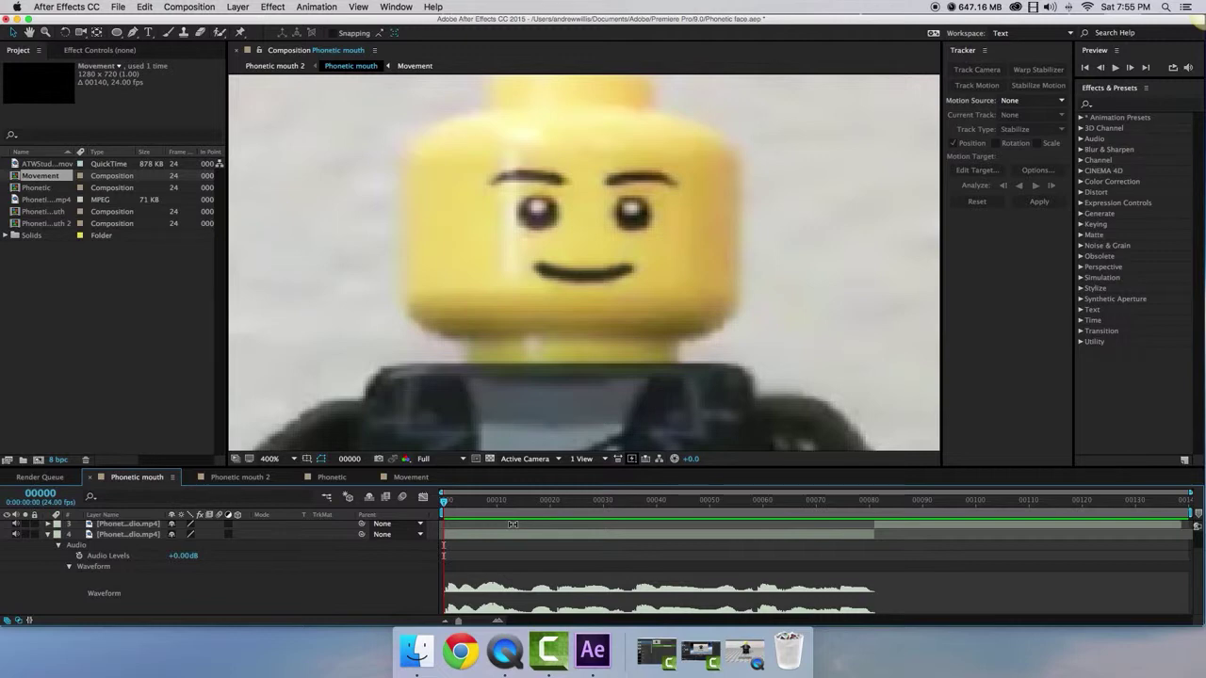
{"action": "left_click", "coordinate": [116, 535]}
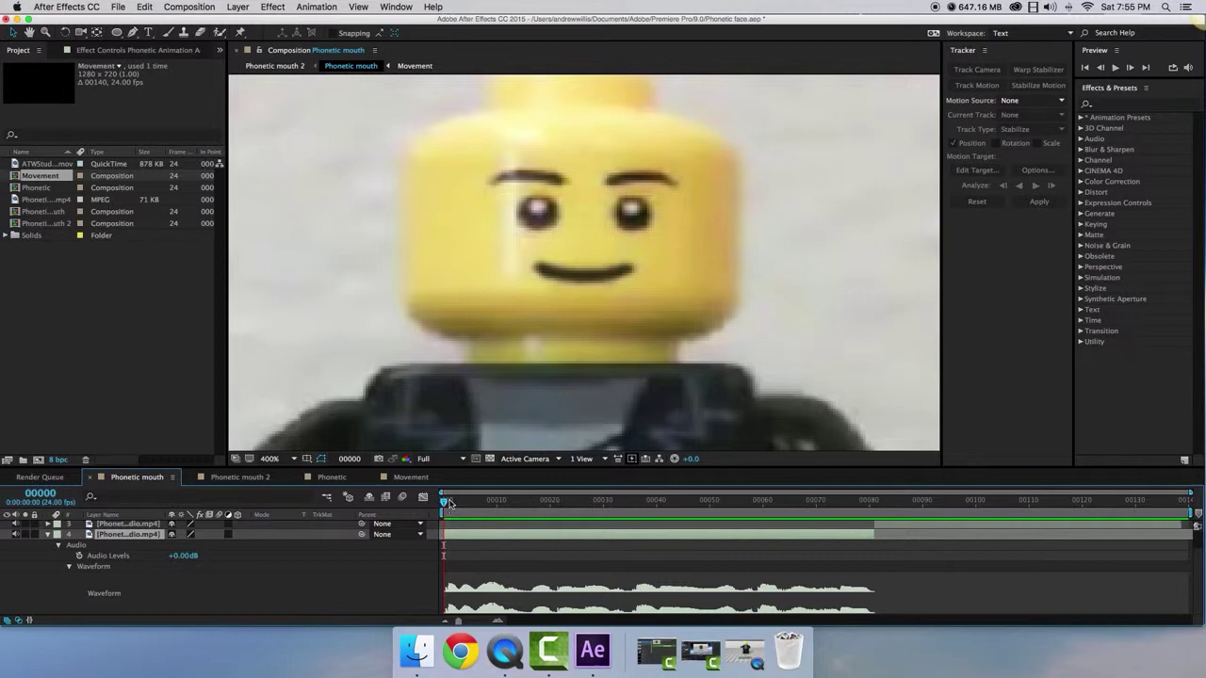
{"action": "left_click_drag", "start_coordinate": [445, 502], "coordinate": [525, 545]}
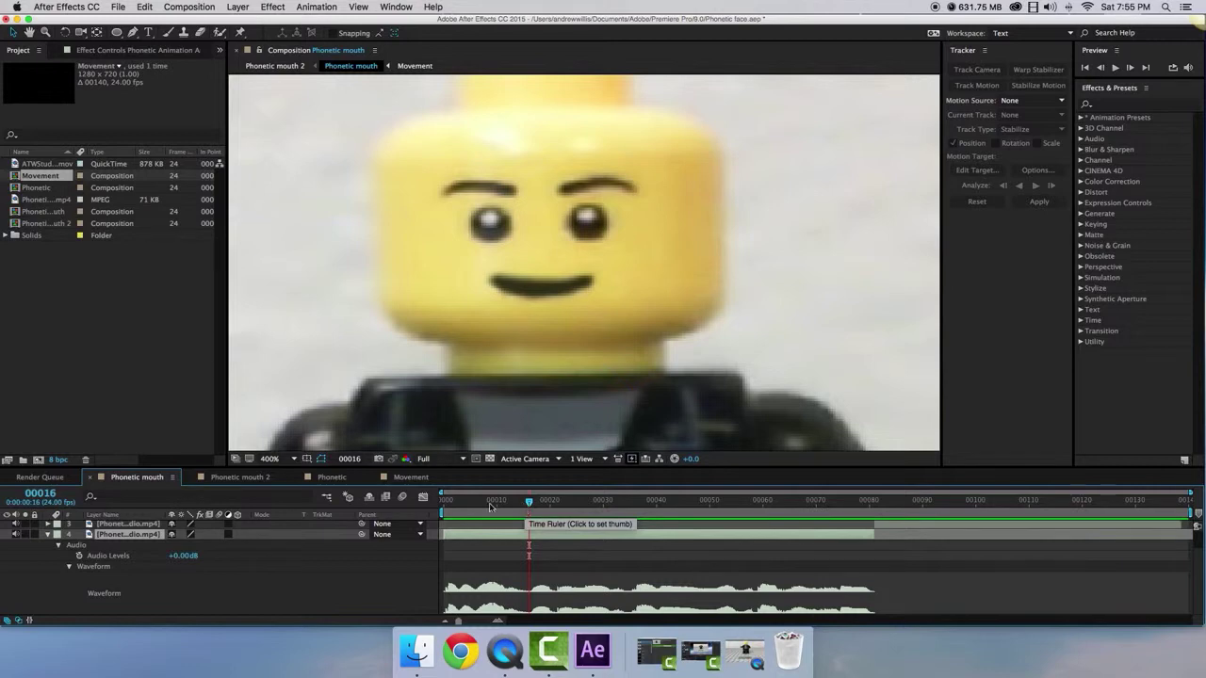
{"action": "left_click", "coordinate": [445, 503]}
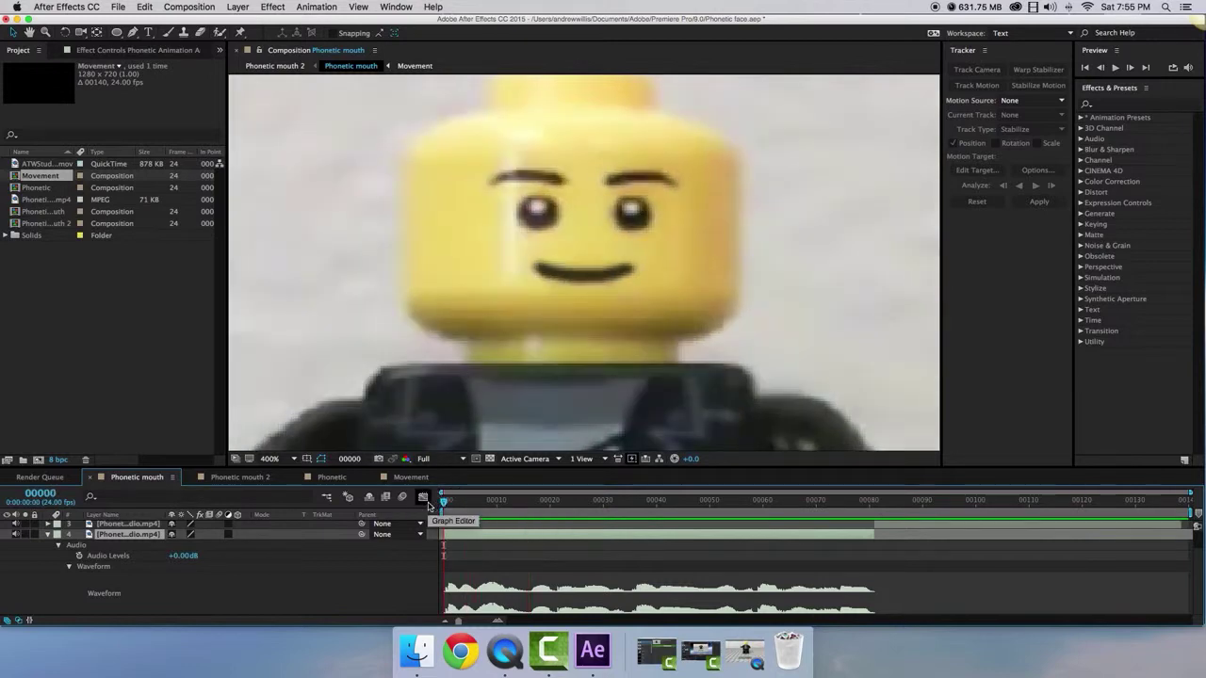
{"action": "left_click_drag", "start_coordinate": [444, 503], "coordinate": [405, 652]}
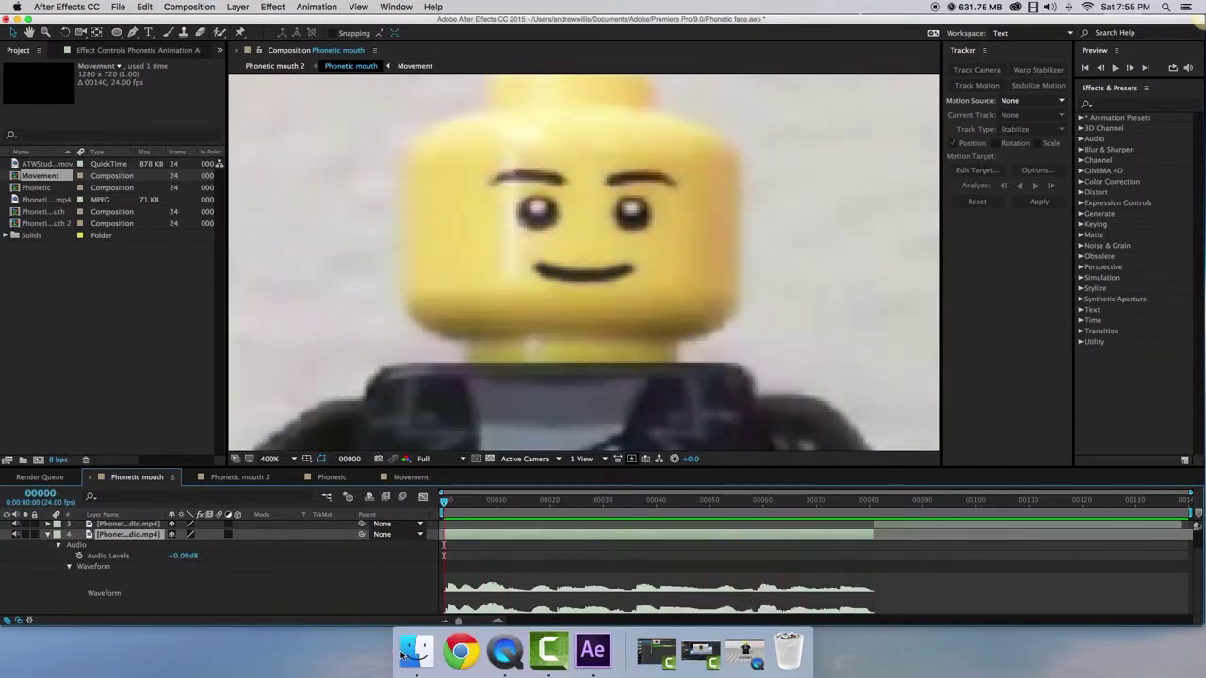
{"action": "key", "text": "space"}
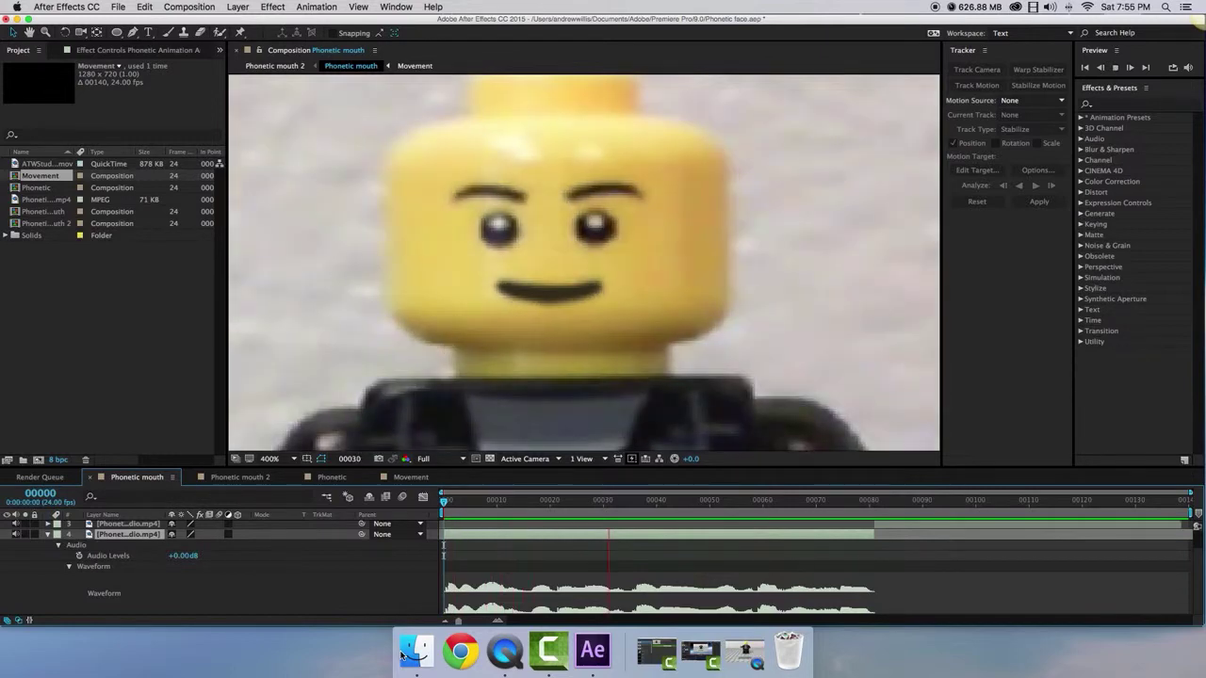
{"action": "left_click_drag", "start_coordinate": [454, 500], "coordinate": [871, 520]}
{"action": "key", "text": "Home"}
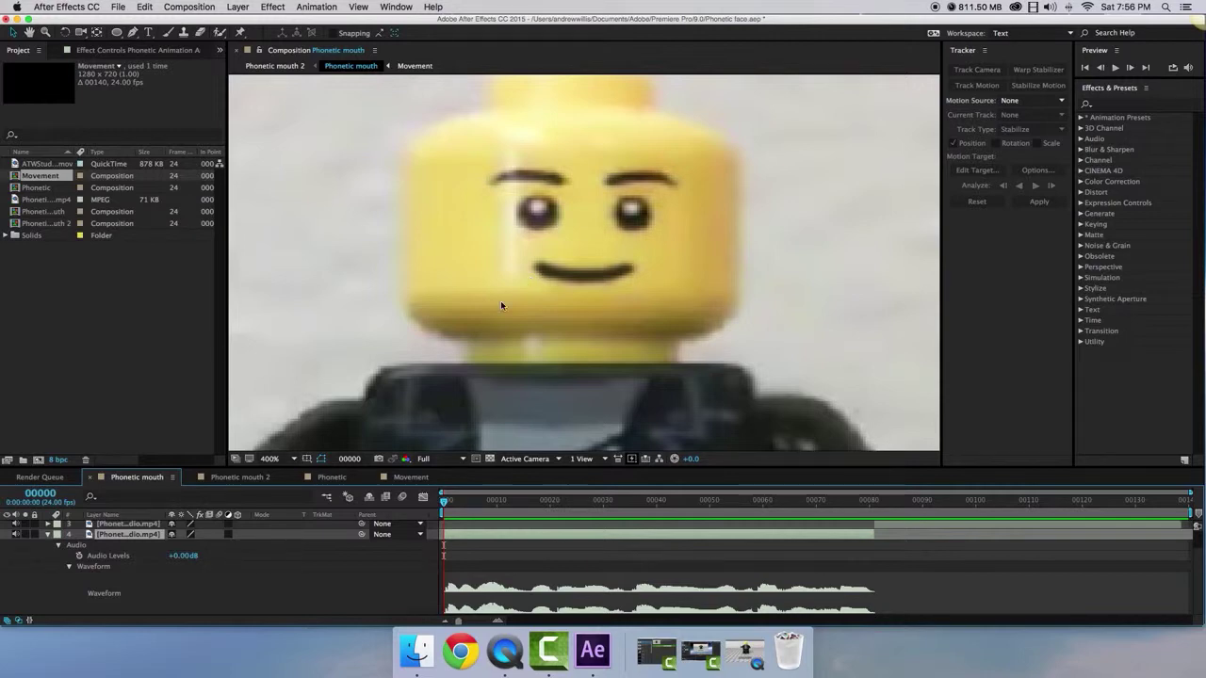
{"action": "left_click", "coordinate": [445, 500]}
{"action": "left_click_drag", "start_coordinate": [444, 501], "coordinate": [948, 523]}
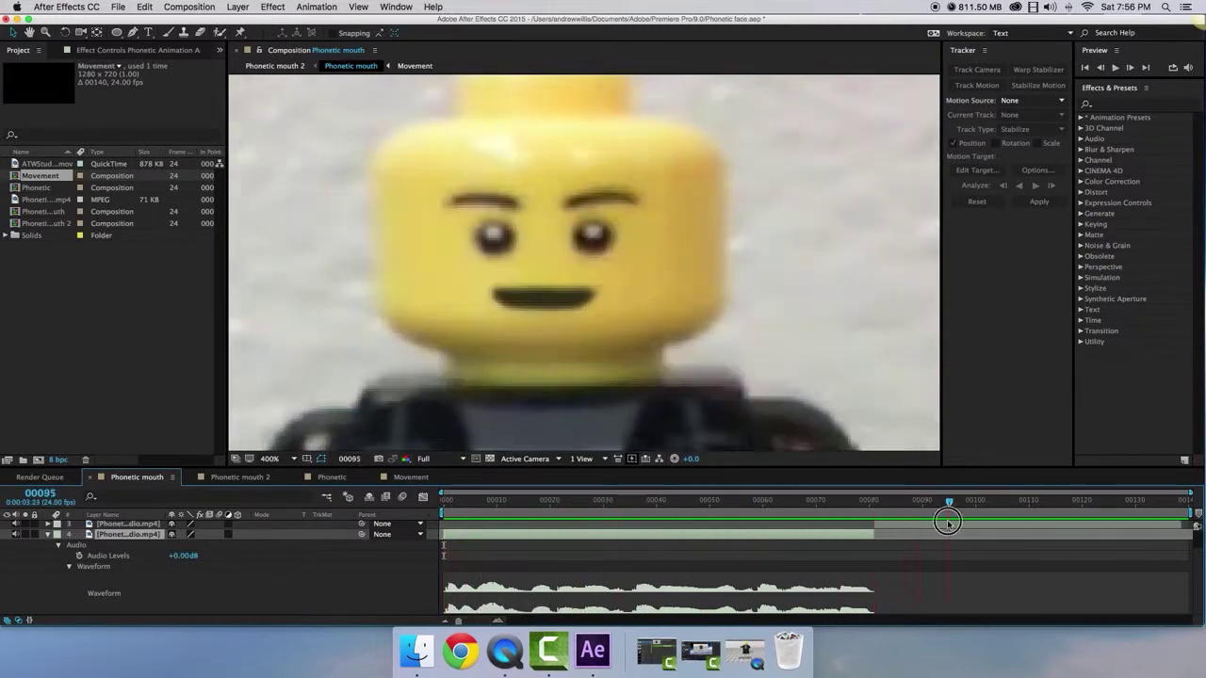